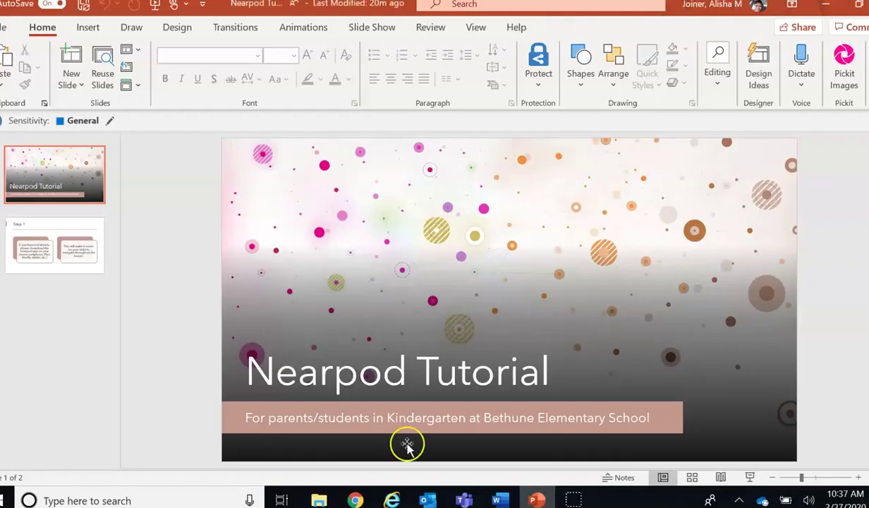
Step: Open the Monday math share.nearpod.com link from the weekly lessons Word document in the browser
click(497, 500)
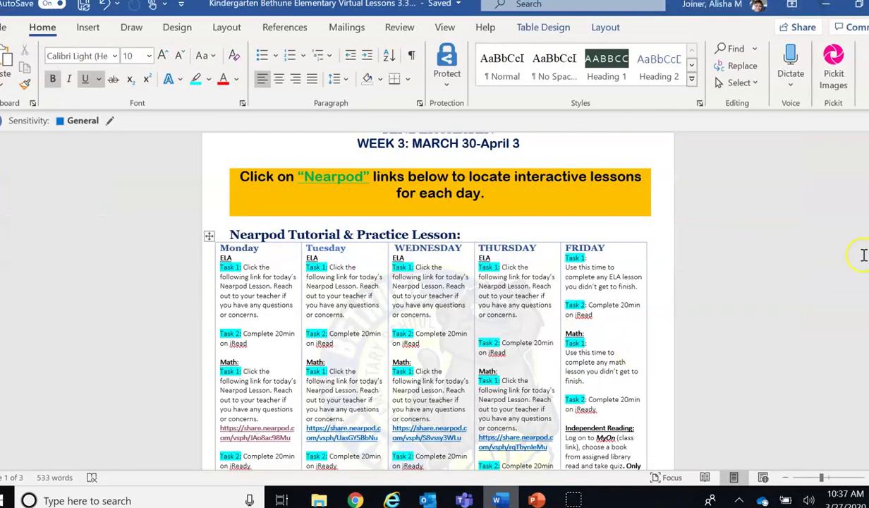
drag(865, 187, 865, 200)
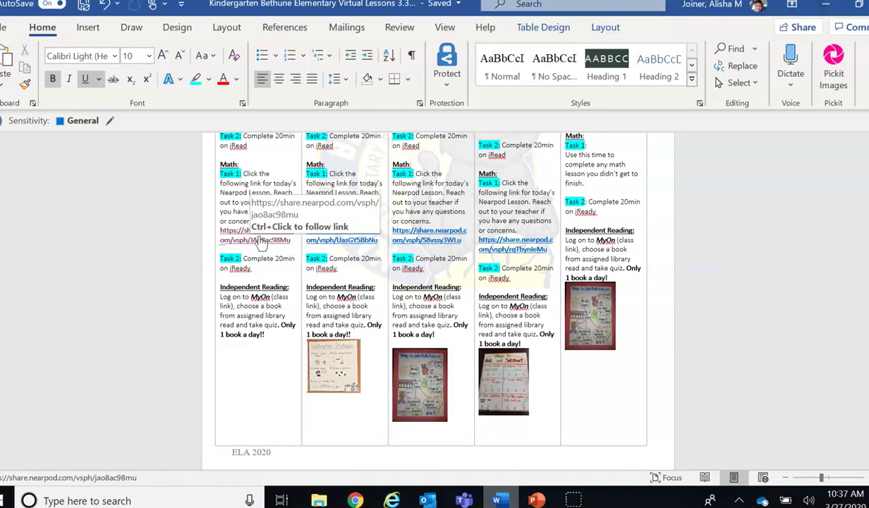
ctrl+click(261, 241)
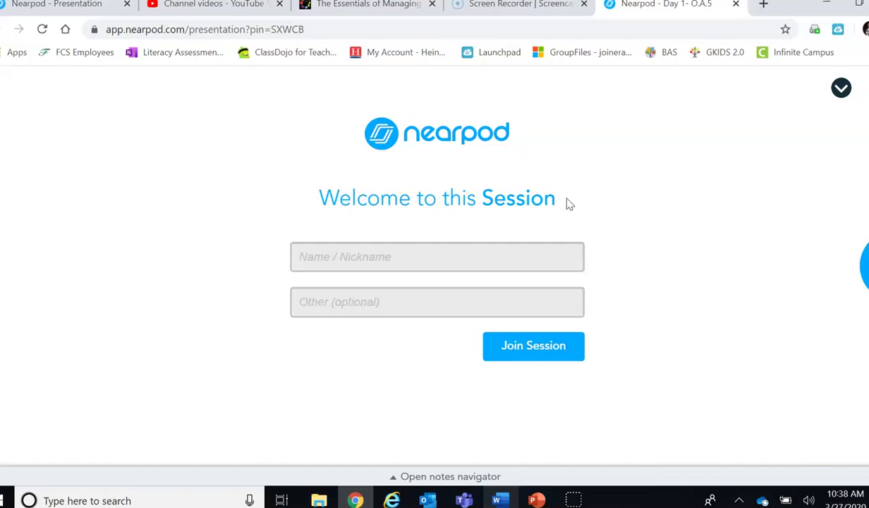
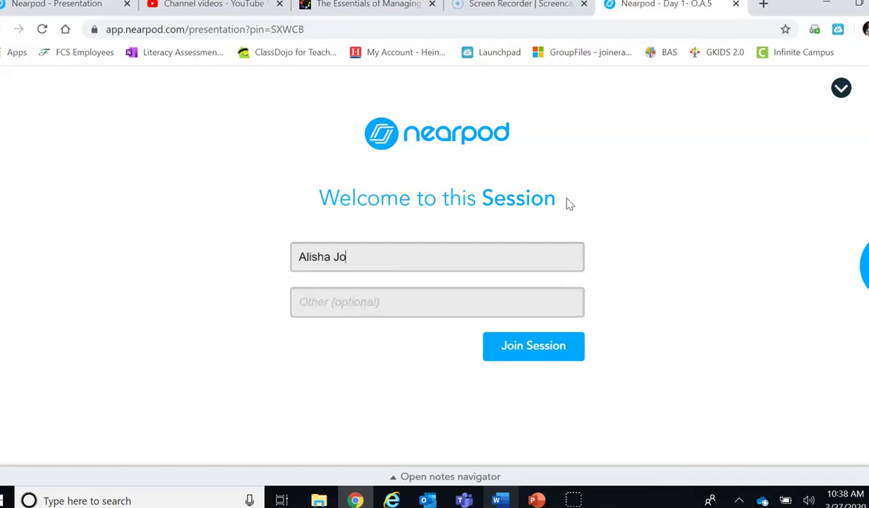
Step: Enter the student's name and surname in the join form and join the Nearpod session
click(372, 300)
text(Joiner)
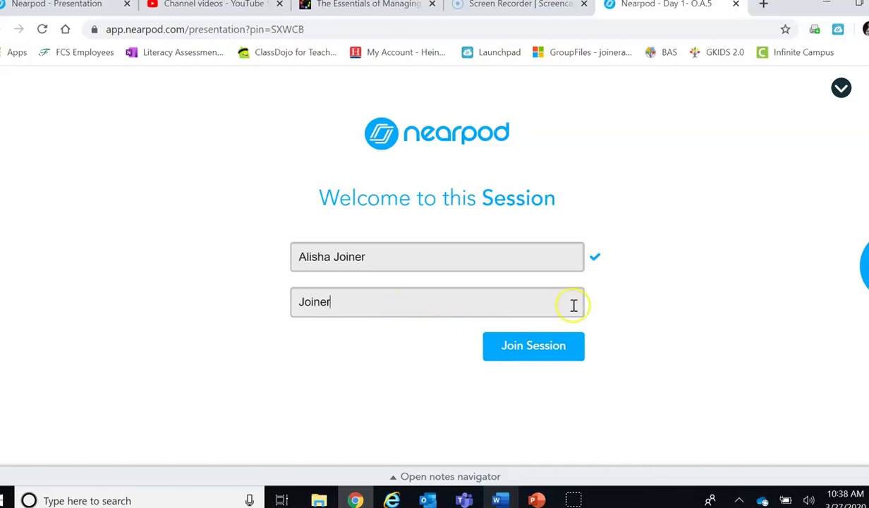
click(527, 349)
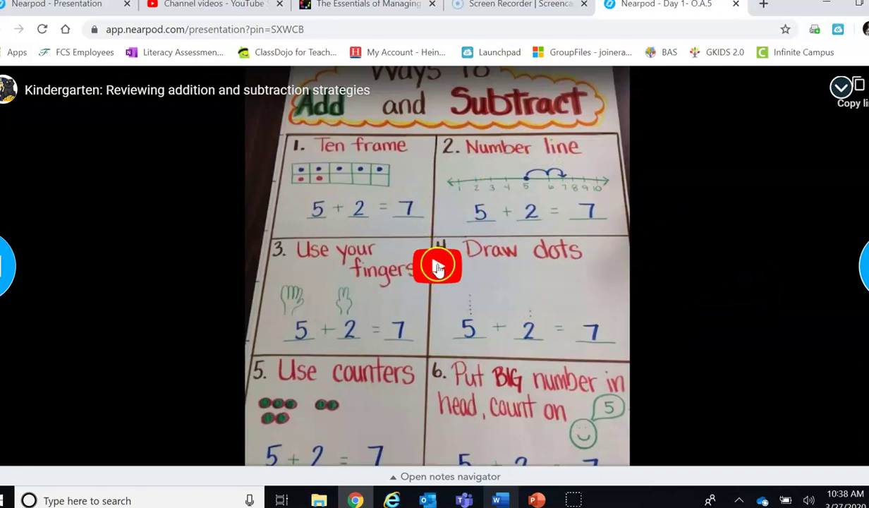
Step: Play the strategies video briefly and pause it at 0:07
click(438, 269)
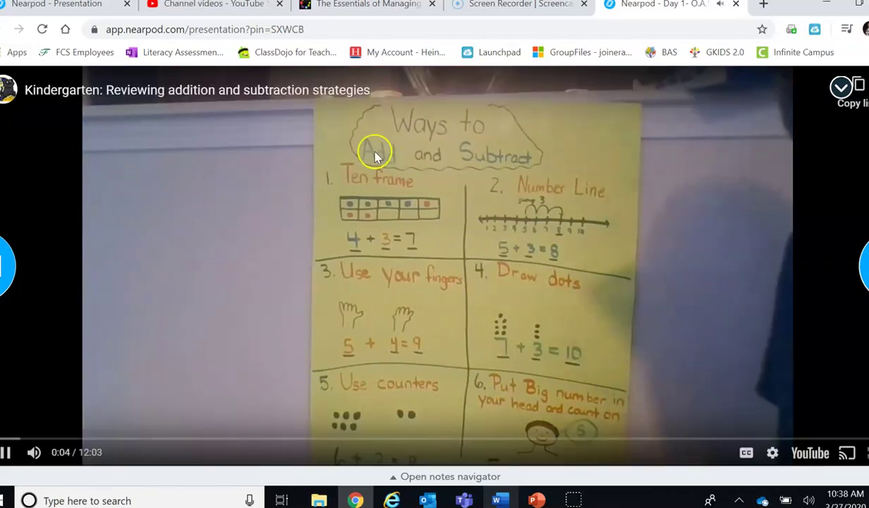
click(456, 266)
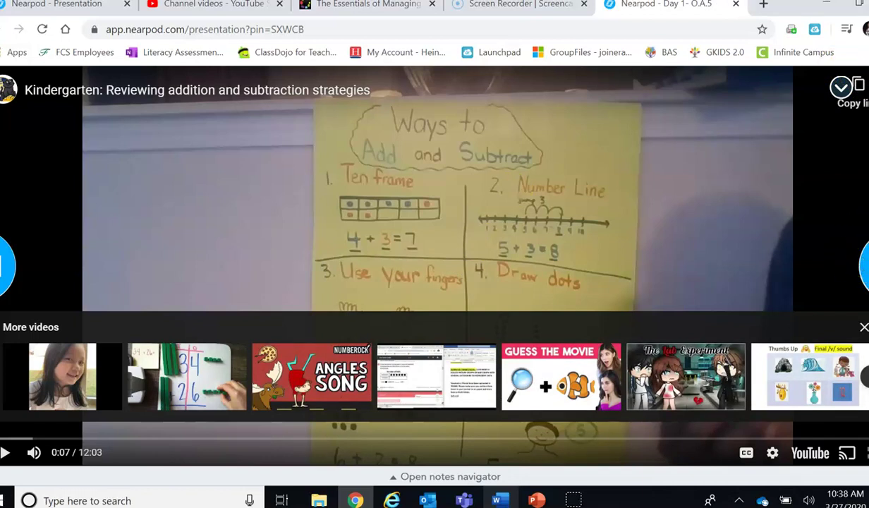
Step: Advance past the video and i-Ready web-page slides to the Practice Facts to 5 worksheet
key(Right)
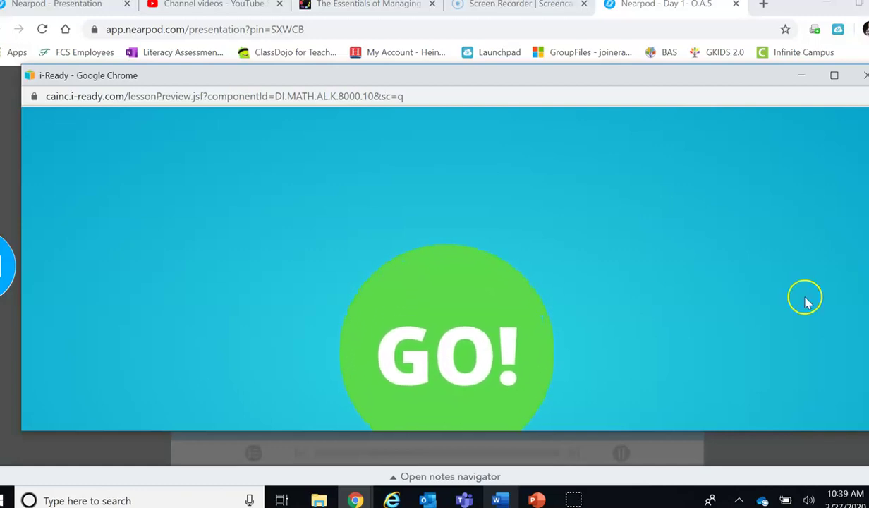
click(473, 322)
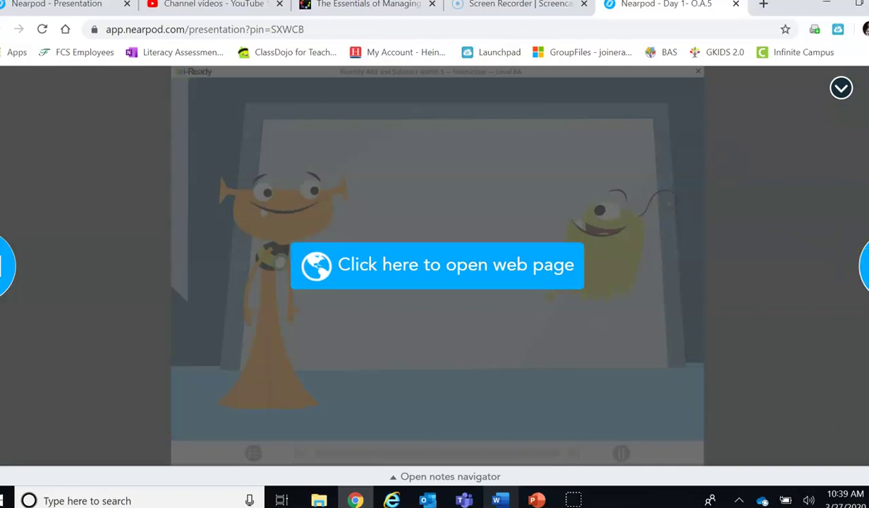
key(Right)
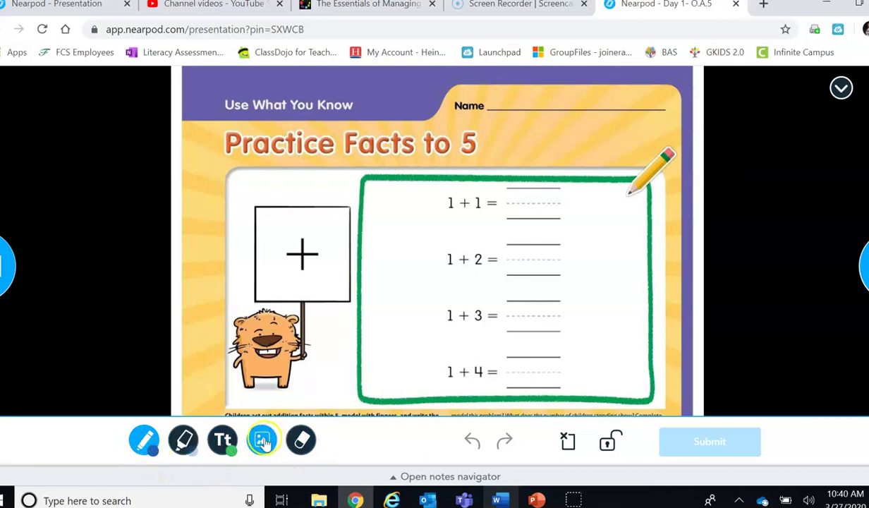
Step: Handwrite a red 2 in the 1 + 1 answer blank with the pen
click(145, 441)
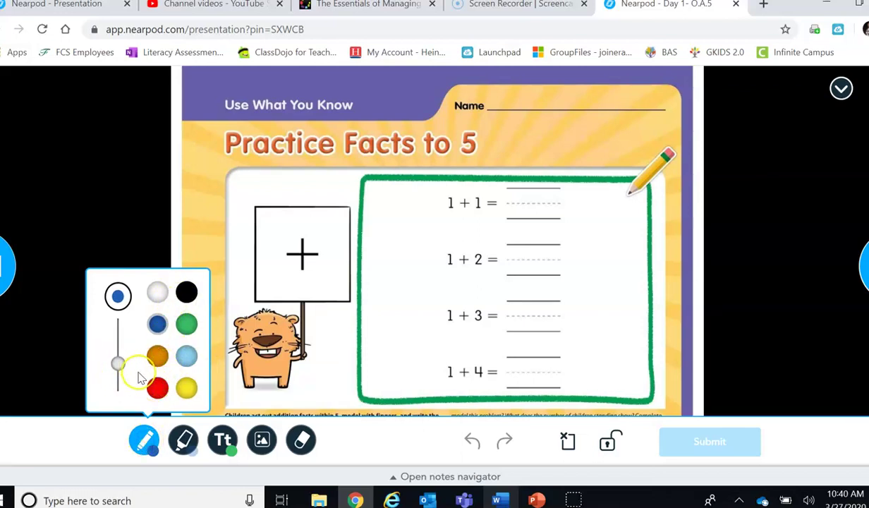
click(157, 389)
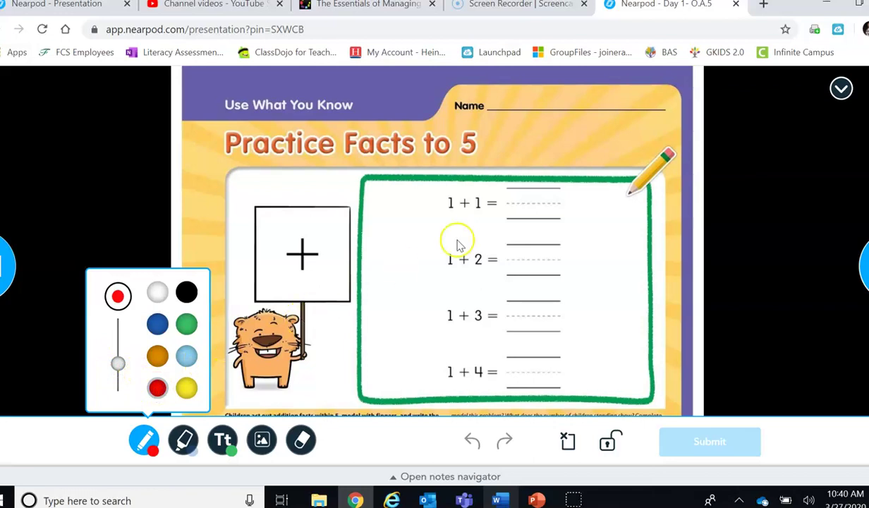
mouse_move(518, 194)
mouse_down()
mouse_move(529, 186)
mouse_move(518, 217)
mouse_move(554, 223)
mouse_up()
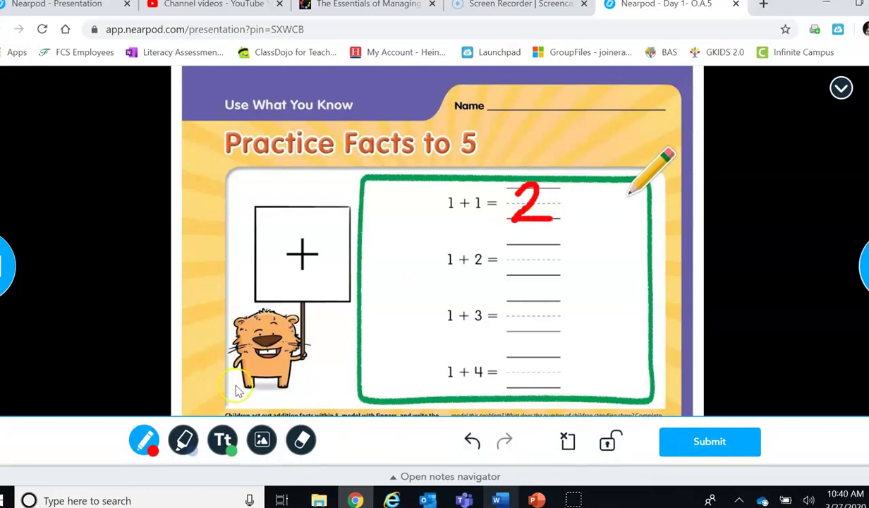
Step: Place a dark-blue text box sized to the 1 + 2 answer space on the worksheet
click(223, 440)
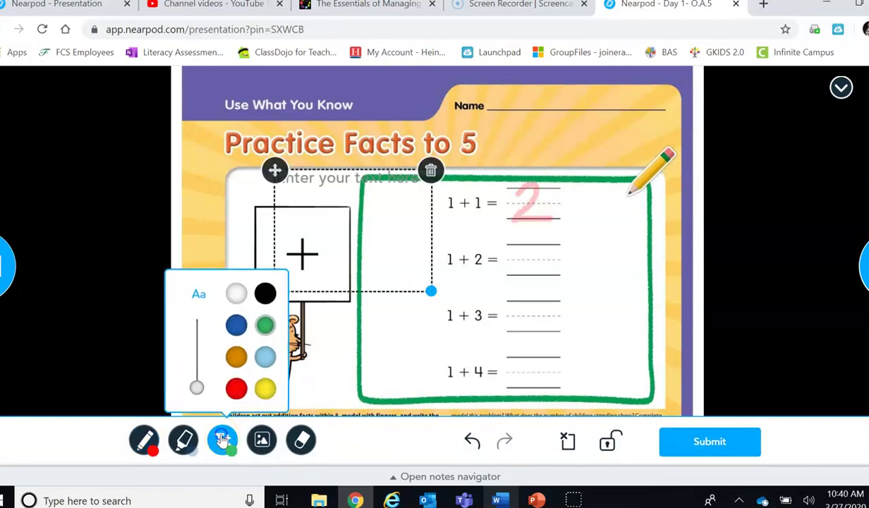
click(236, 324)
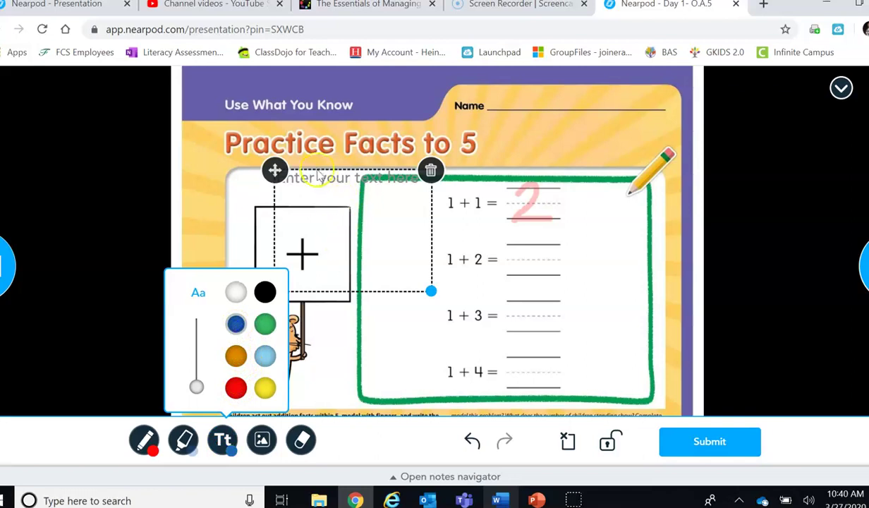
drag(275, 170, 461, 228)
drag(456, 350, 501, 285)
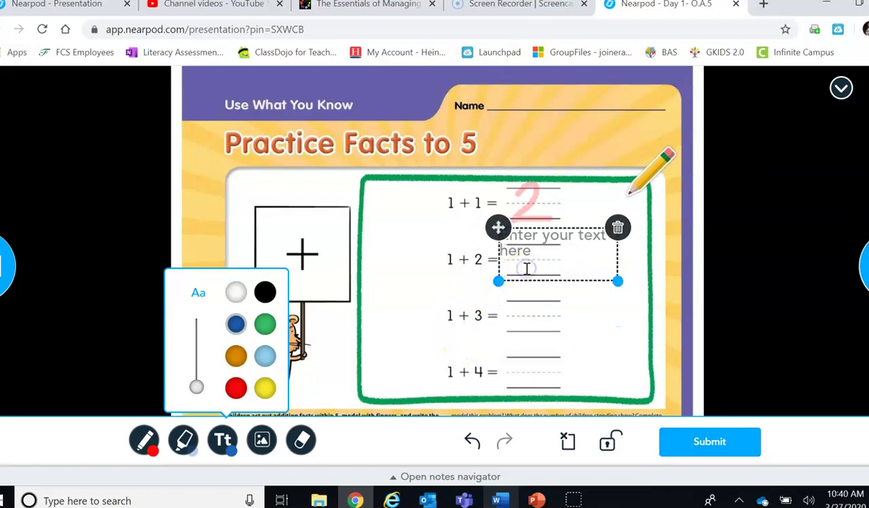
click(526, 269)
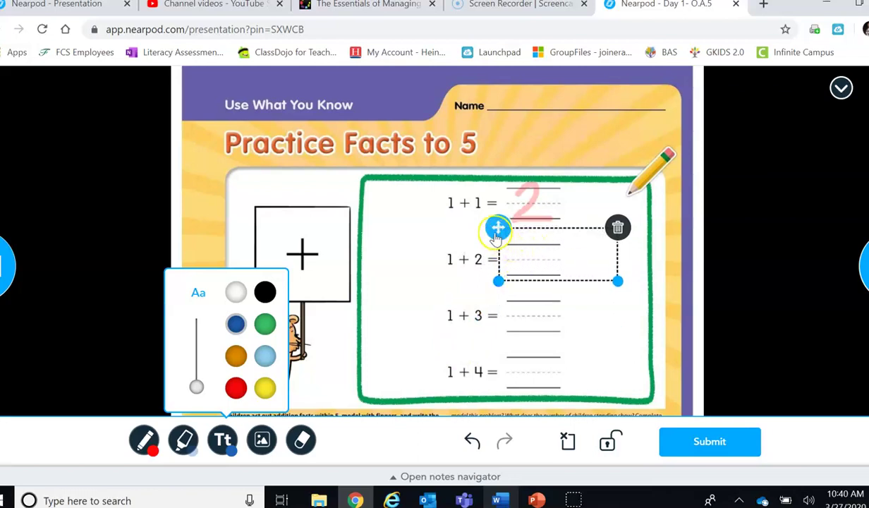
drag(498, 227, 521, 258)
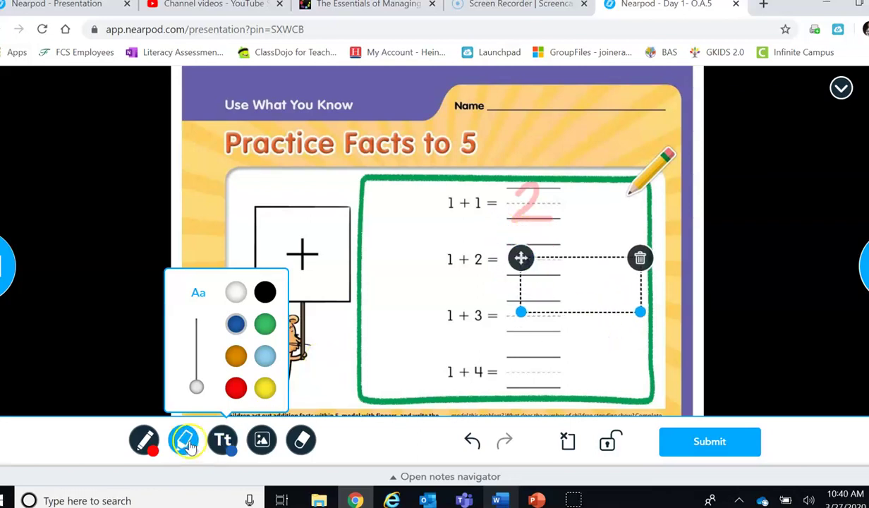
Step: Handwrite a green 4 beside 1 + 3 and submit the worksheet
click(144, 439)
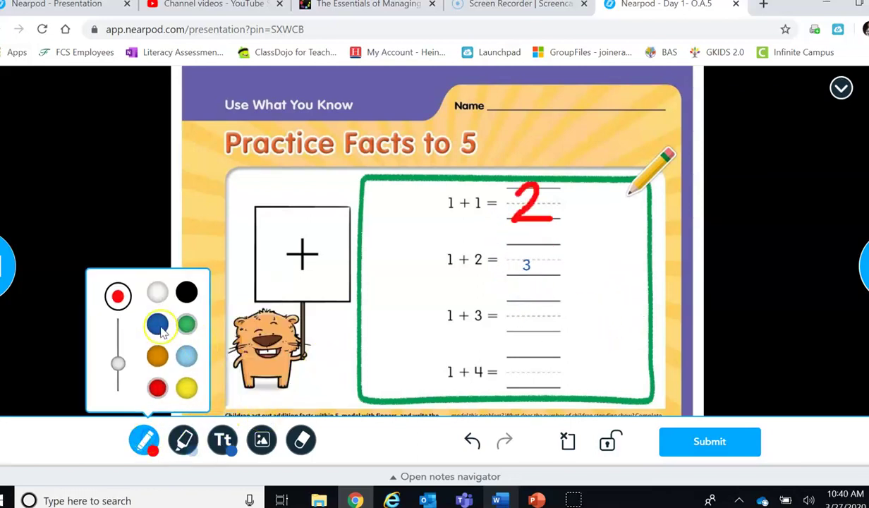
click(188, 329)
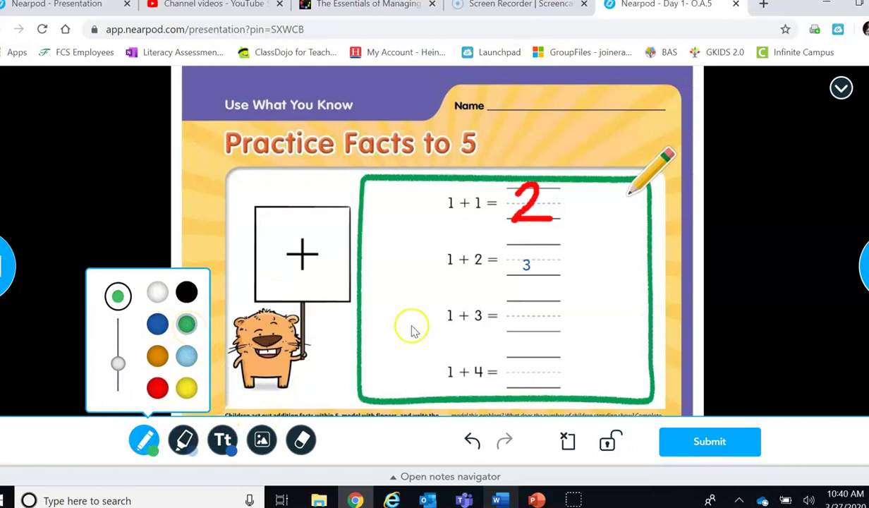
mouse_move(513, 300)
mouse_down()
mouse_move(542, 320)
mouse_move(537, 347)
mouse_up()
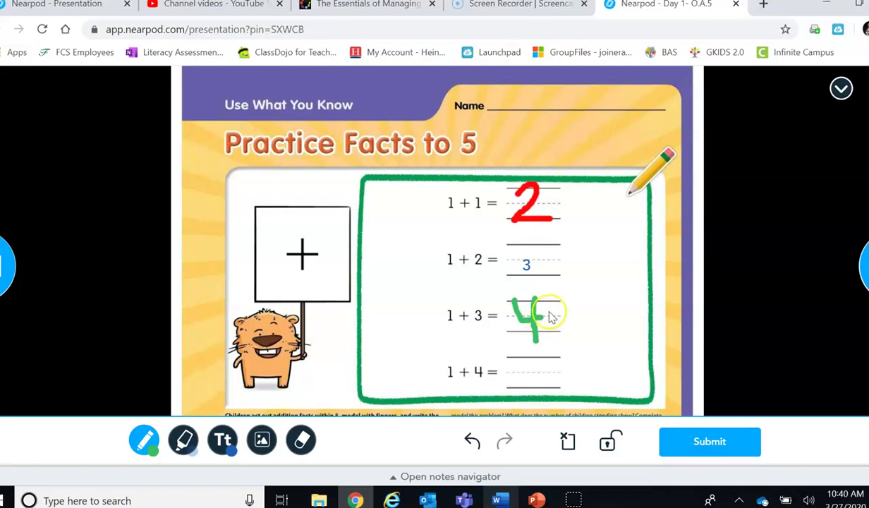
click(710, 443)
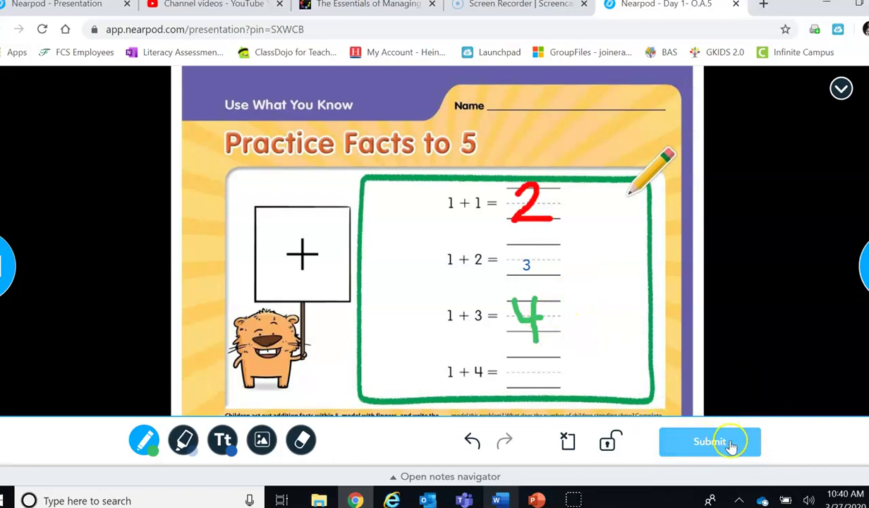
Step: Erase the mistaken 3 for 1 + 4 and handwrite 5 in its place
click(301, 442)
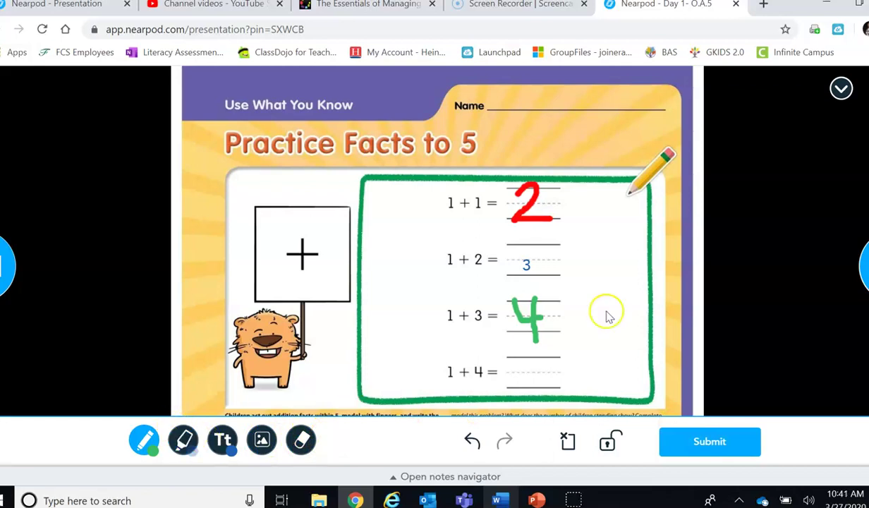
drag(521, 367, 538, 377)
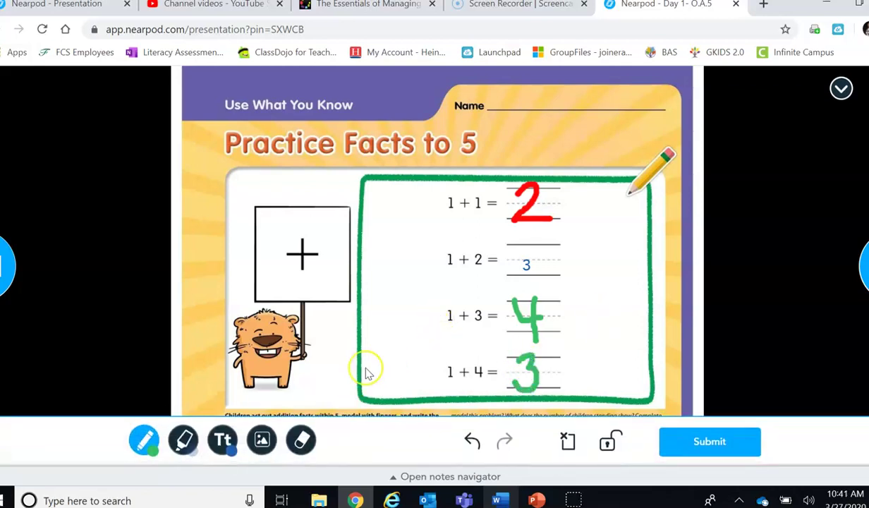
click(302, 440)
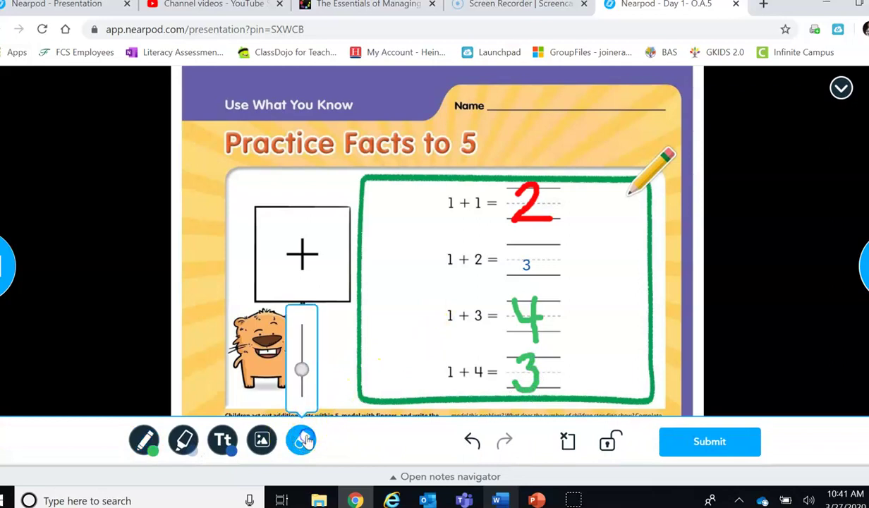
drag(302, 368, 302, 378)
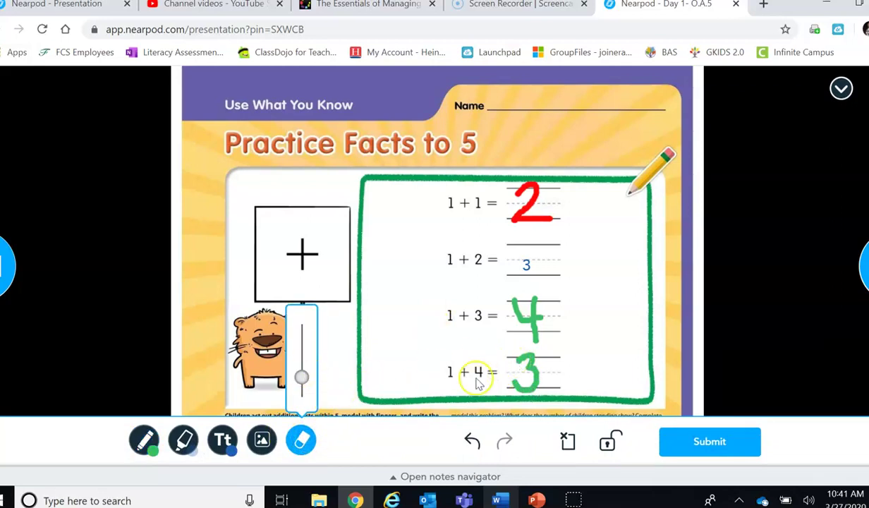
drag(530, 363, 519, 365)
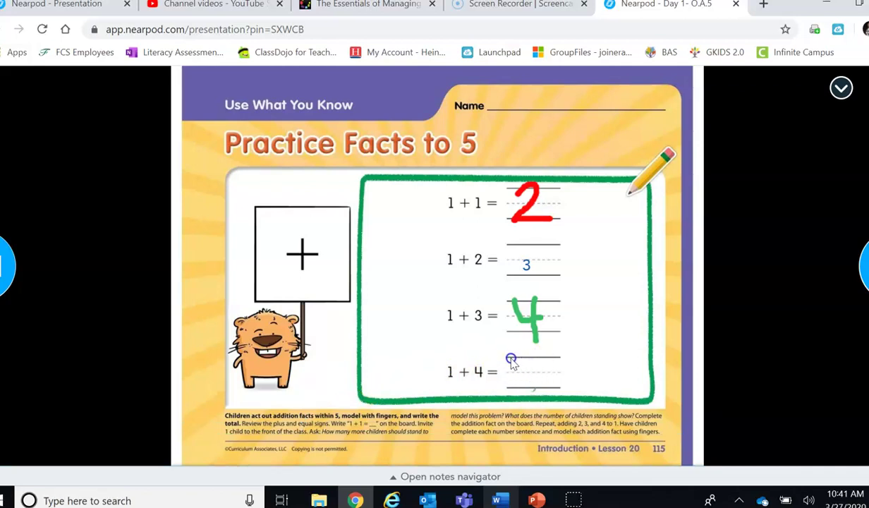
mouse_move(136, 467)
click(143, 441)
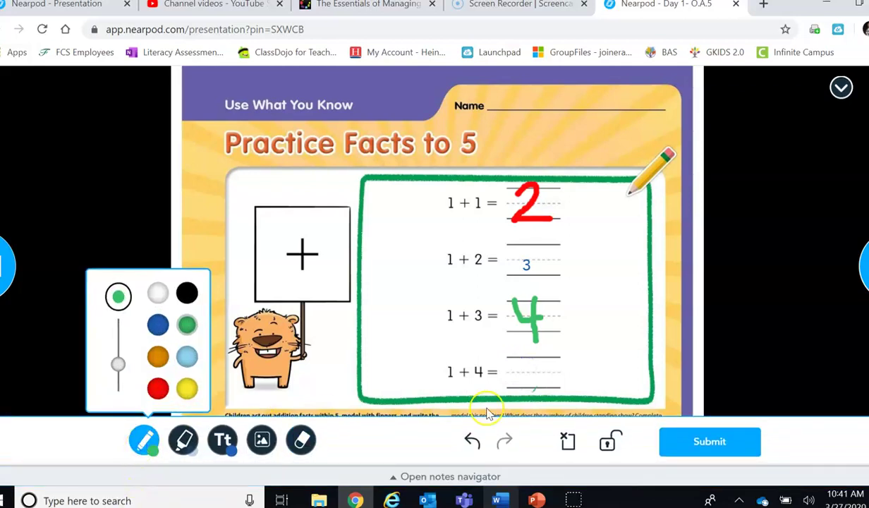
drag(550, 357, 518, 368)
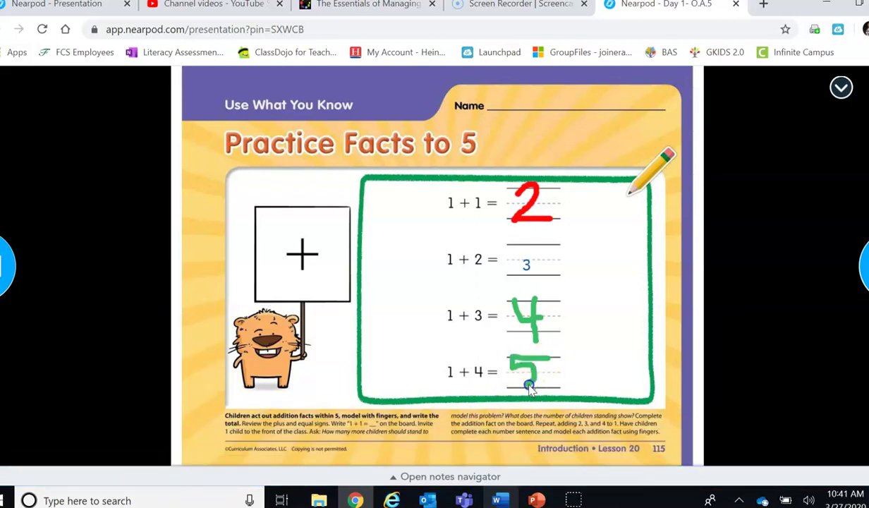
mouse_move(668, 471)
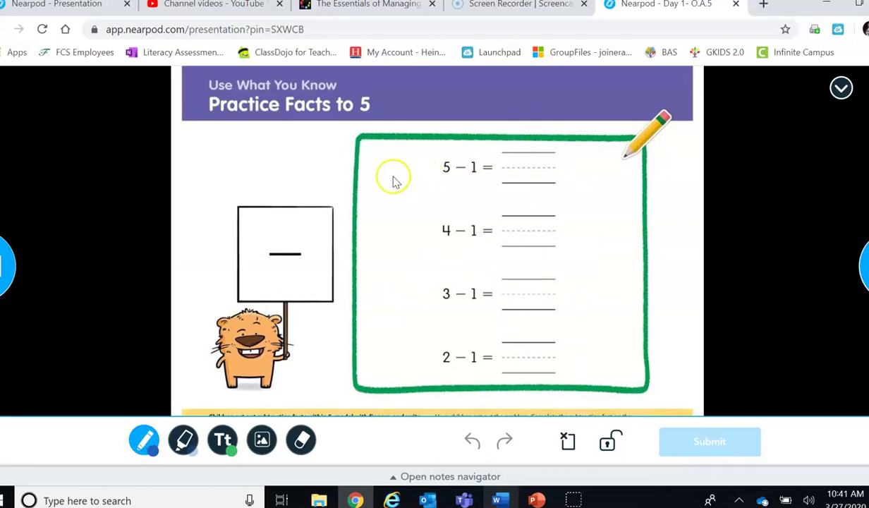
Step: Draw a blue mark on the subtraction page and the dot-picture page, submitting each
mouse_move(390, 174)
mouse_down()
mouse_move(386, 263)
mouse_move(418, 260)
mouse_up()
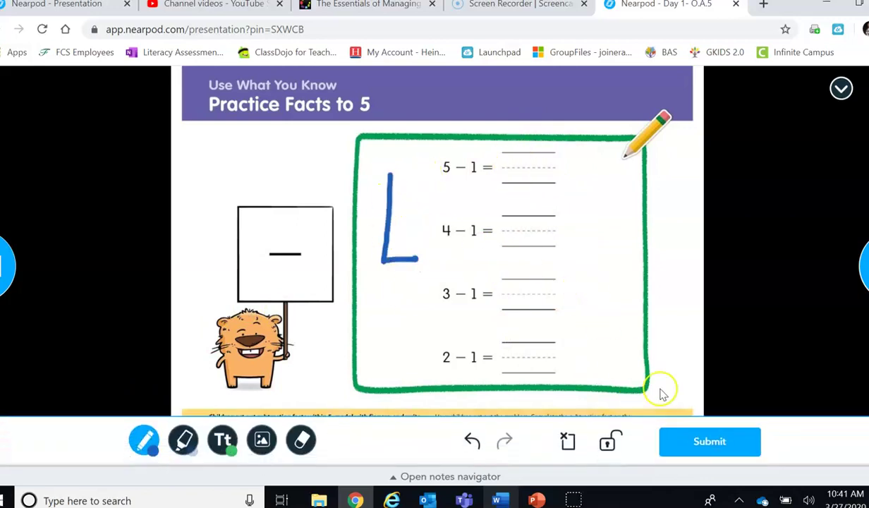
click(700, 443)
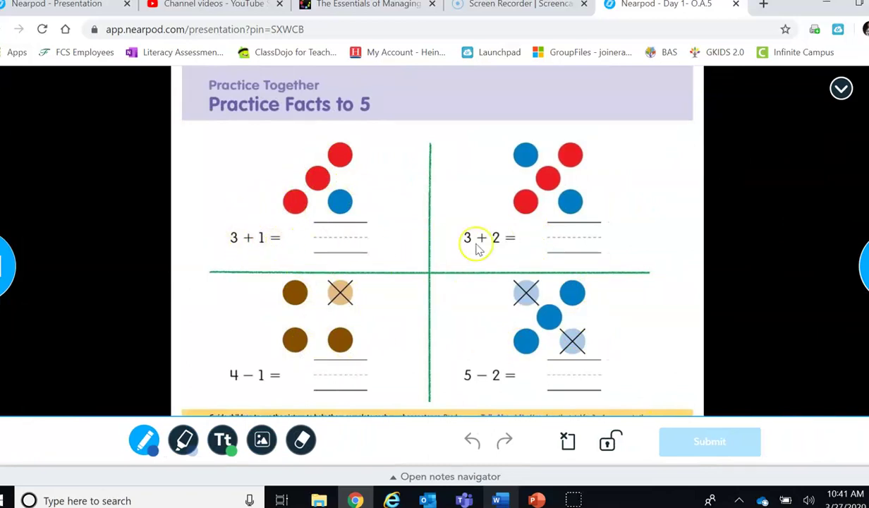
drag(207, 142, 203, 187)
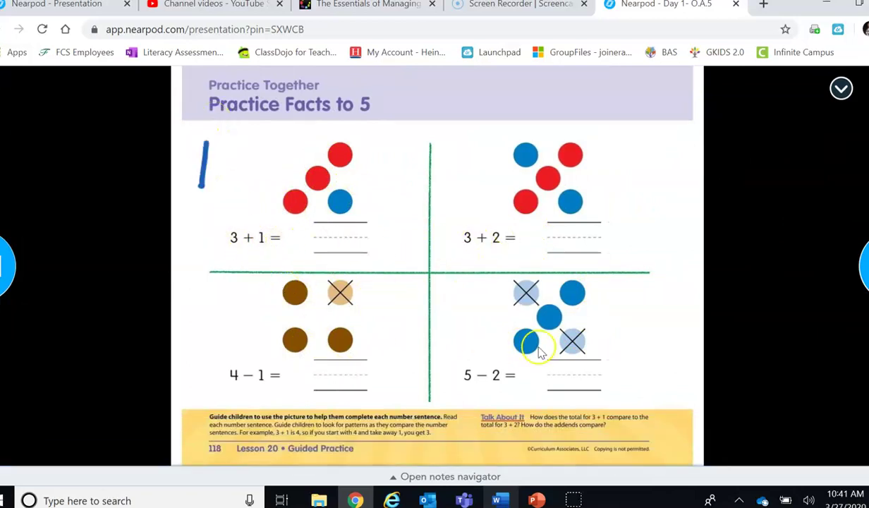
click(697, 445)
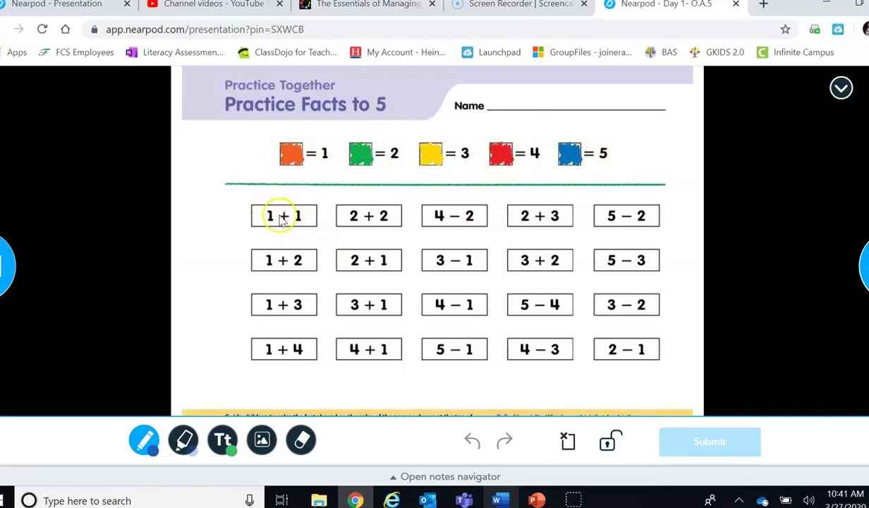
Step: Draw a green circle around the 1 + 1 box with the pen
click(147, 439)
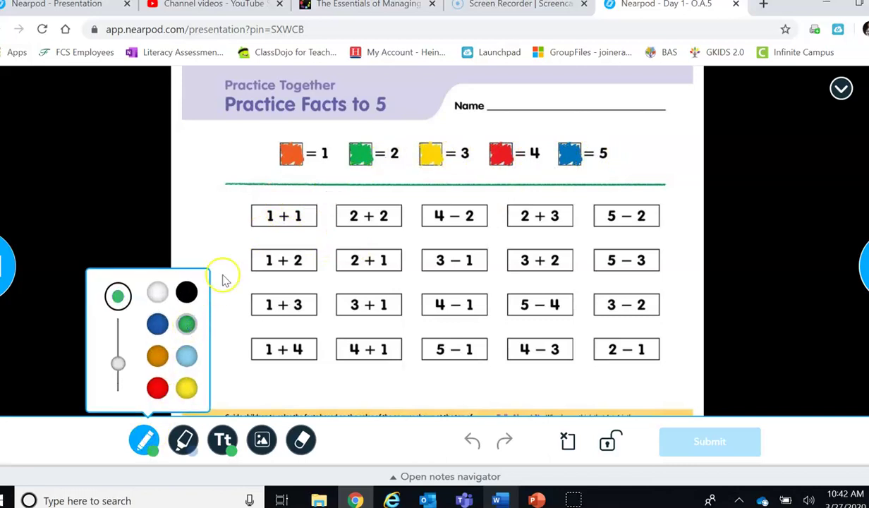
mouse_move(297, 196)
mouse_down()
mouse_move(238, 220)
mouse_move(286, 203)
mouse_up()
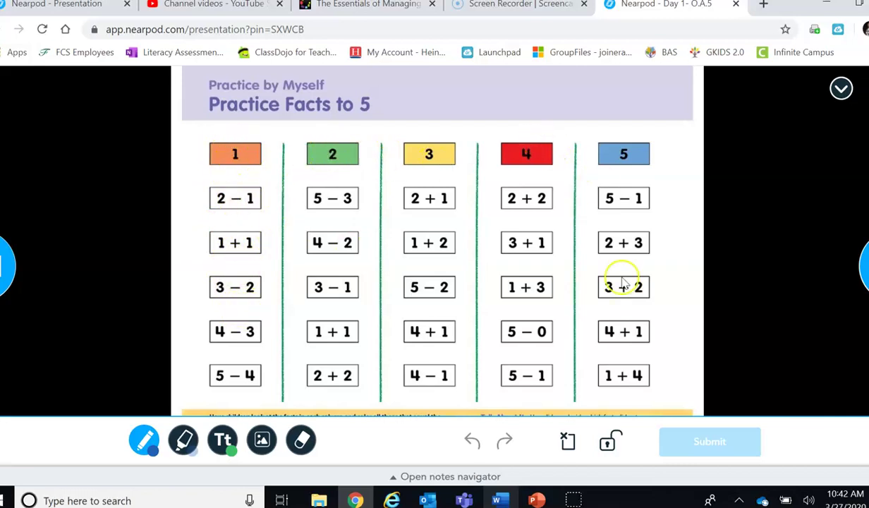
Step: Draw a short blue mark beside the 1 header and submit the page to start the quiz
drag(202, 152, 197, 183)
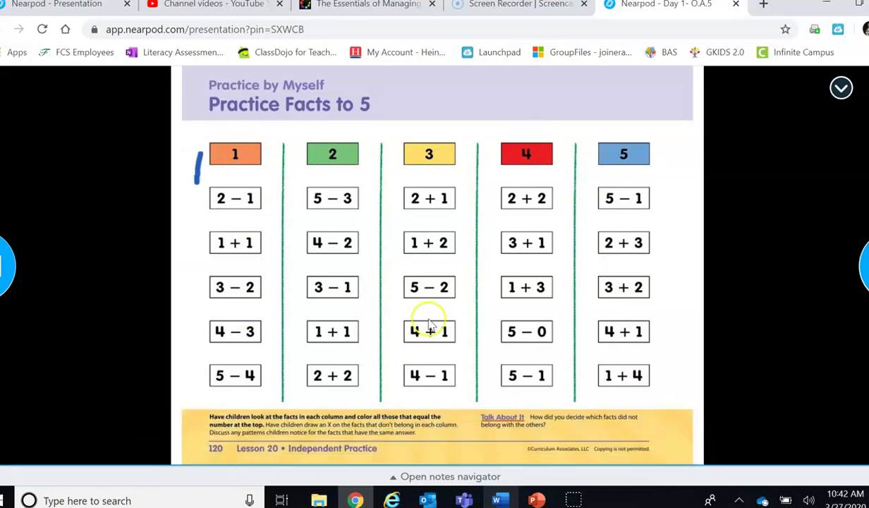
click(698, 443)
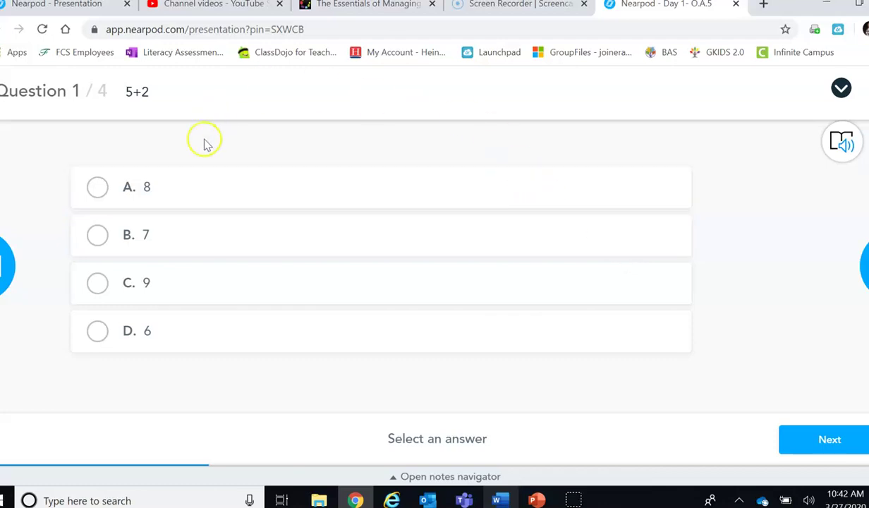
Step: Answer the quiz questions 5+2, 3-1, 4+3 and 5-0 with 7, 2, 7 and 5, then submit
click(101, 237)
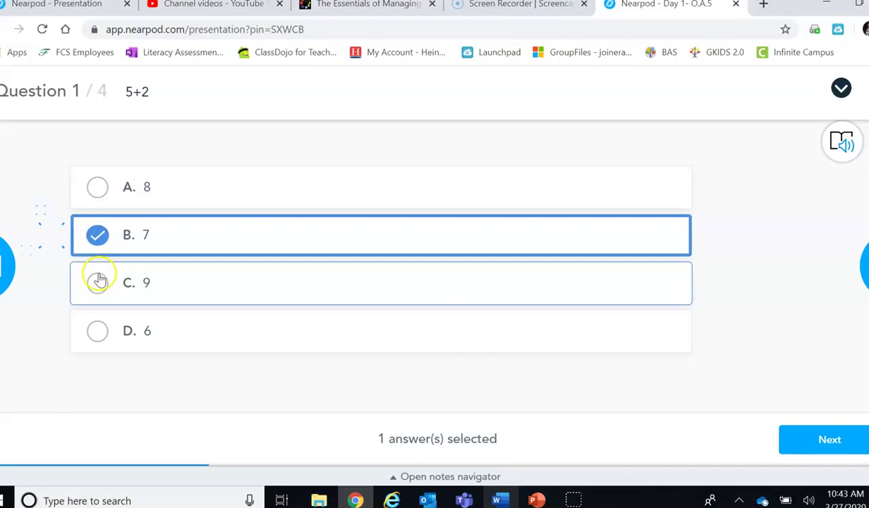
click(98, 283)
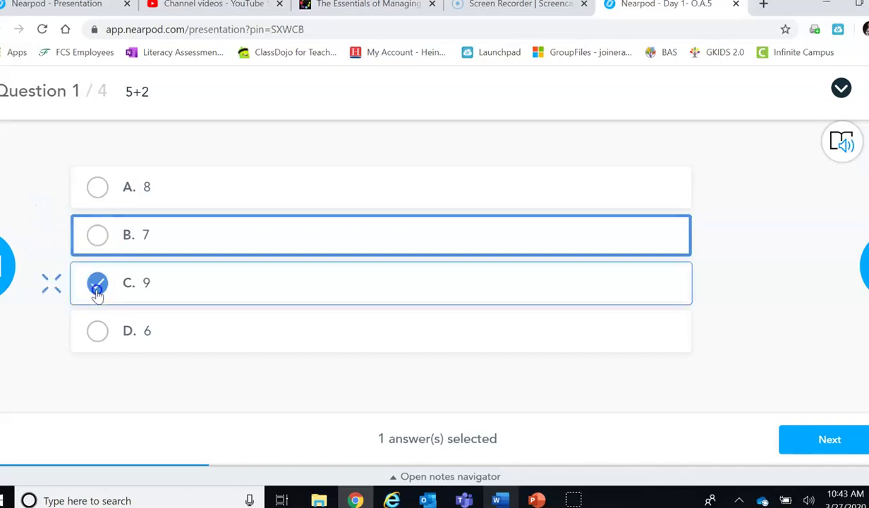
click(99, 237)
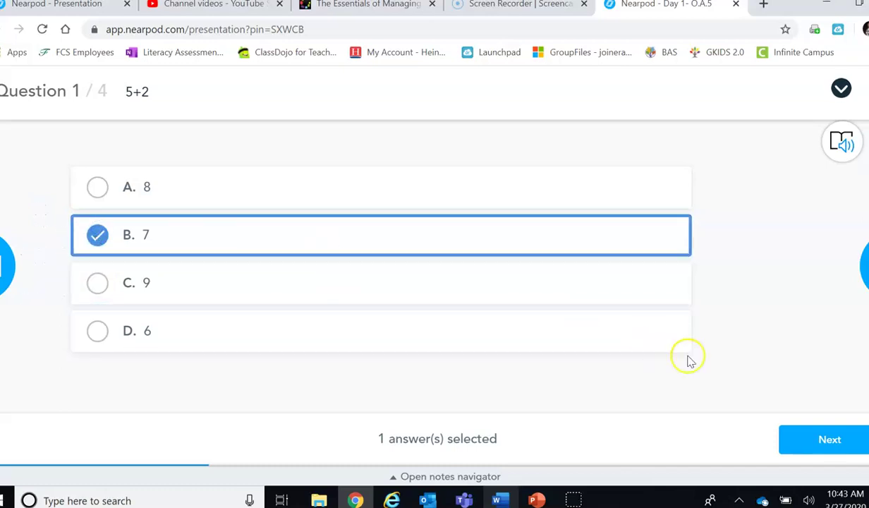
click(822, 441)
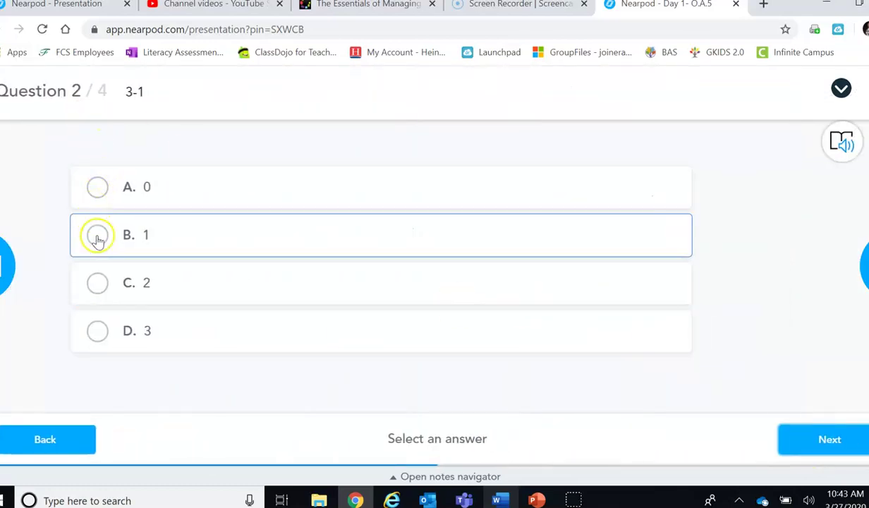
click(94, 284)
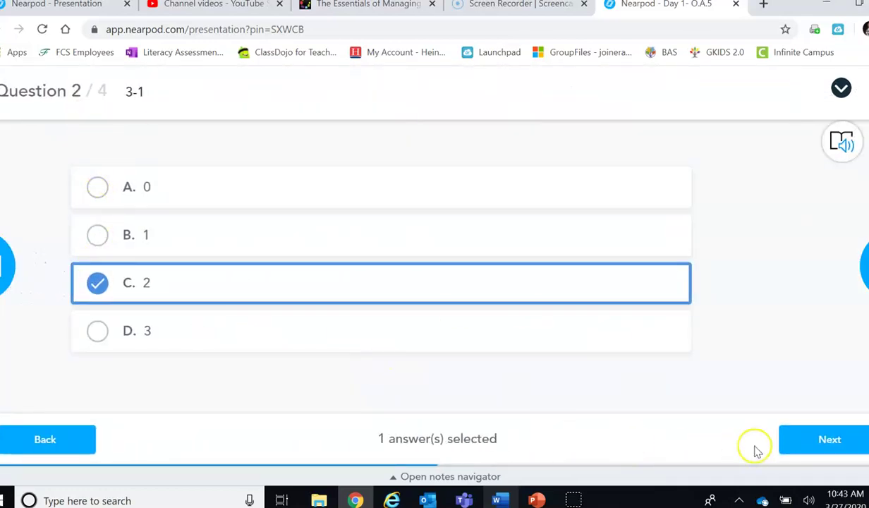
click(797, 441)
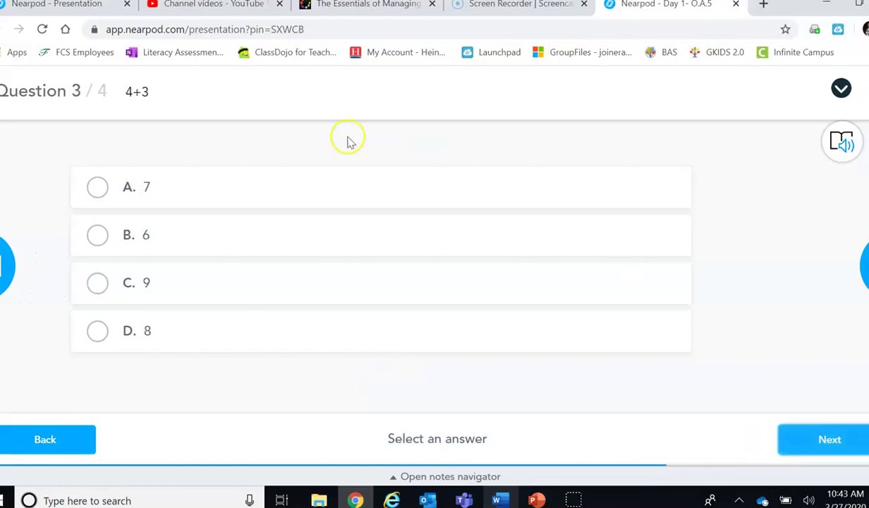
click(95, 189)
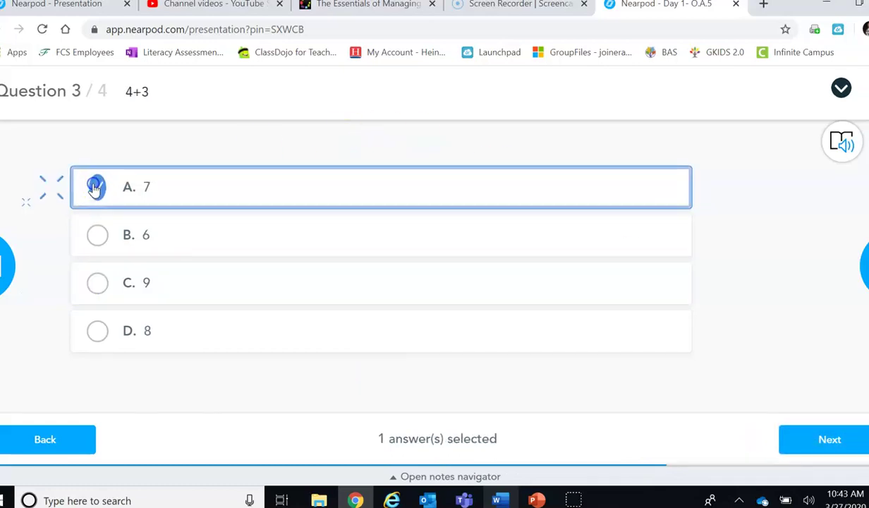
click(828, 441)
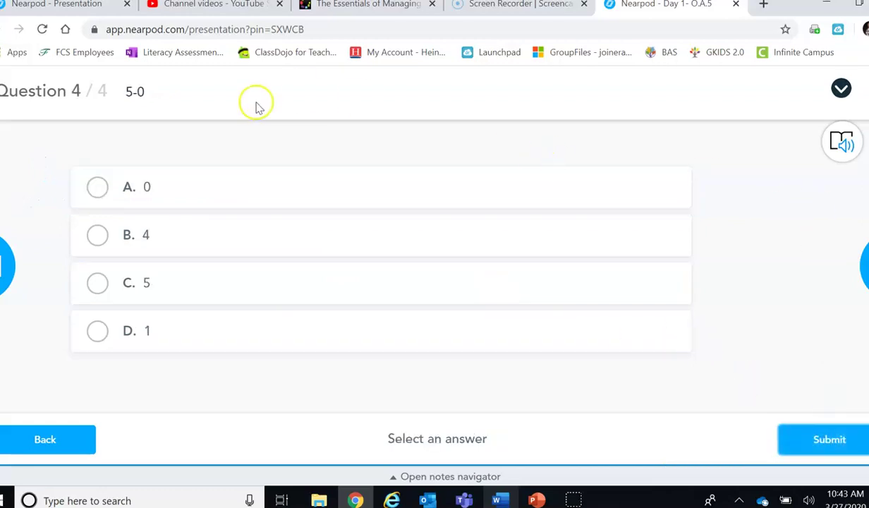
click(97, 283)
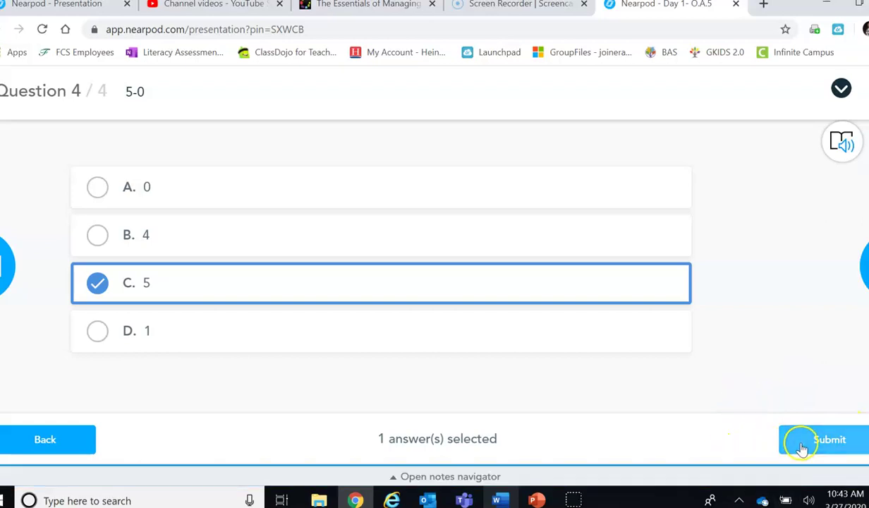
click(817, 444)
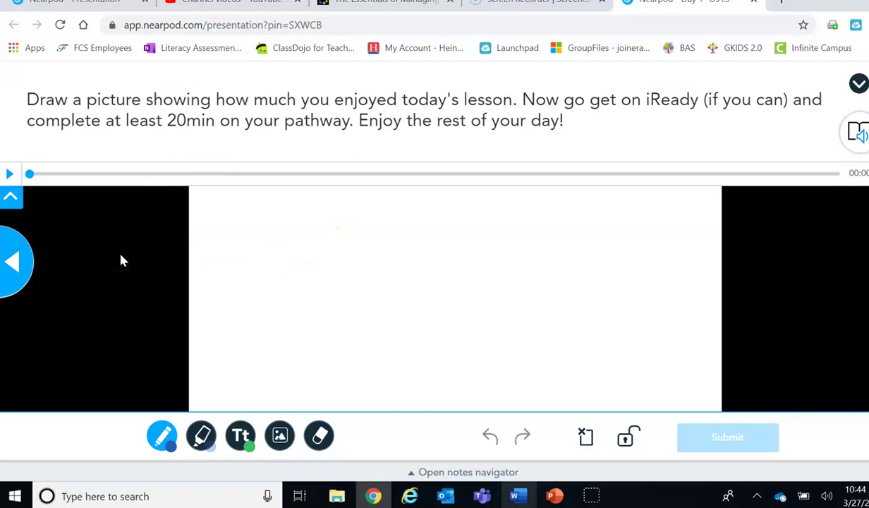
Step: Play the slide's spoken instructions and switch the pen colour to orange
click(9, 175)
click(161, 435)
click(174, 351)
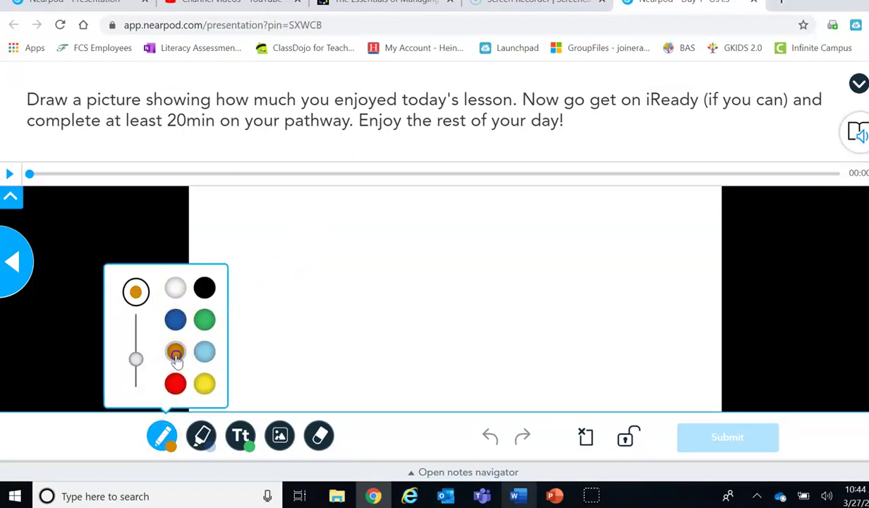
Step: Draw two eyes and a smile, then submit the smiley drawing
drag(363, 240, 355, 244)
drag(444, 239, 438, 233)
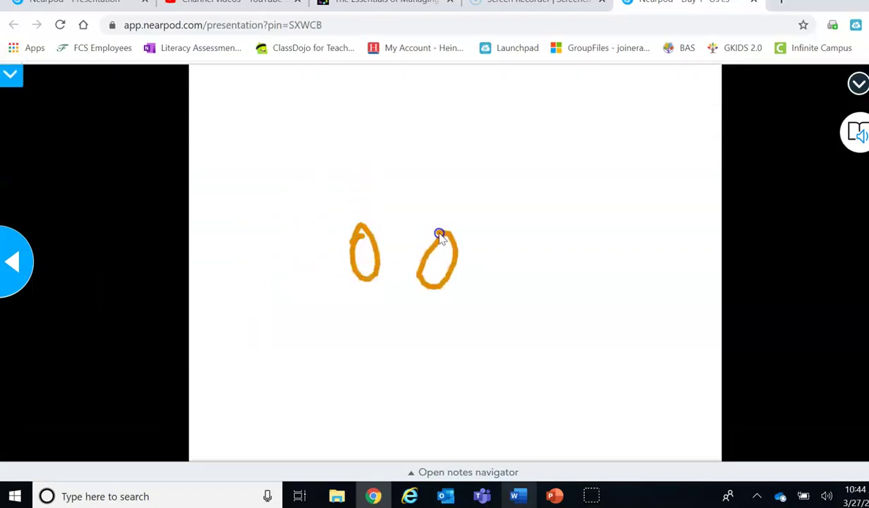
drag(334, 324, 503, 340)
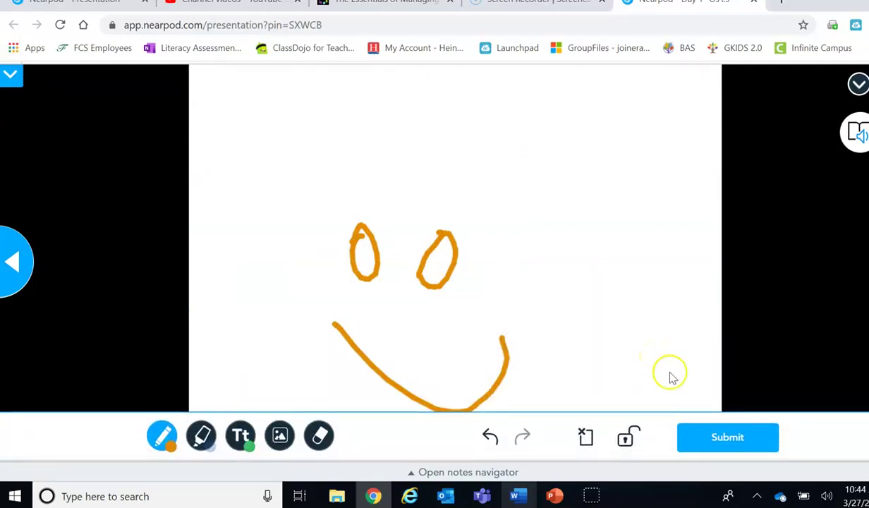
click(721, 438)
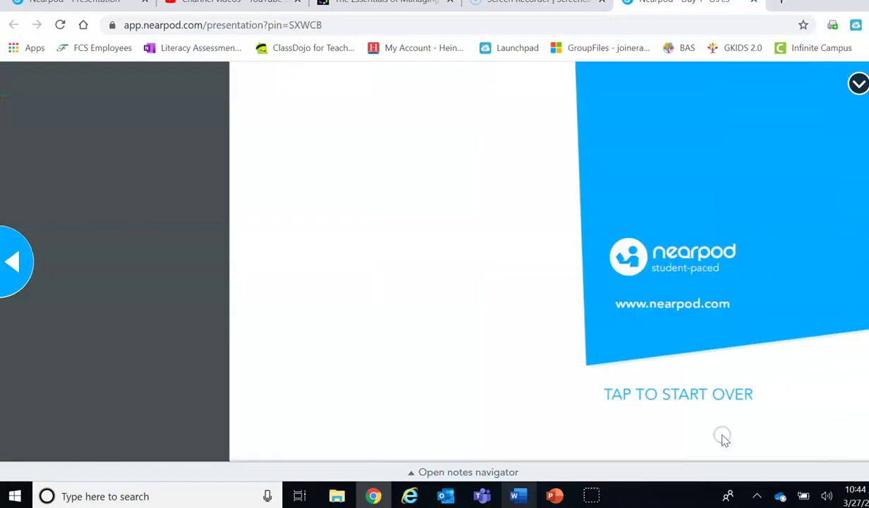